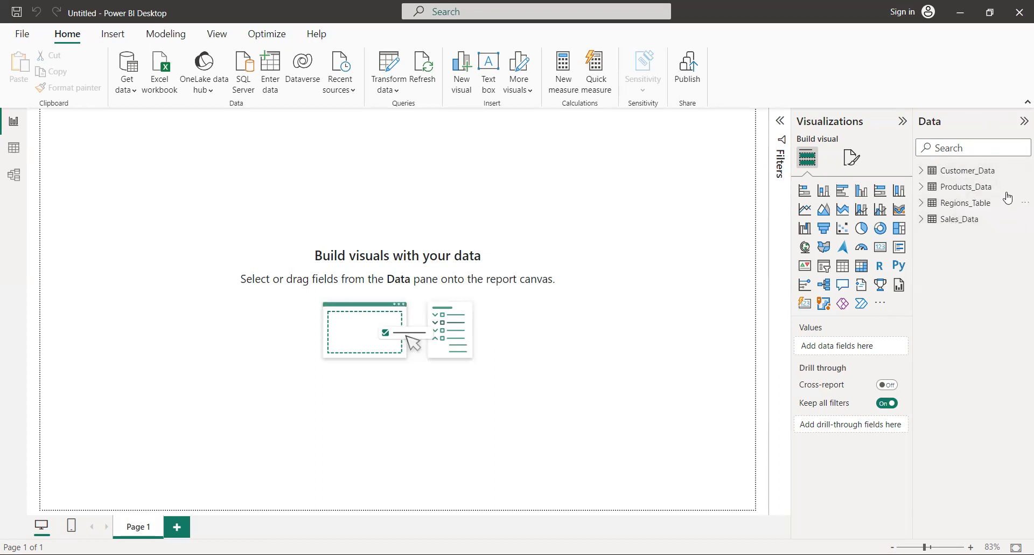
mouse_move(1003, 191)
click(136, 93)
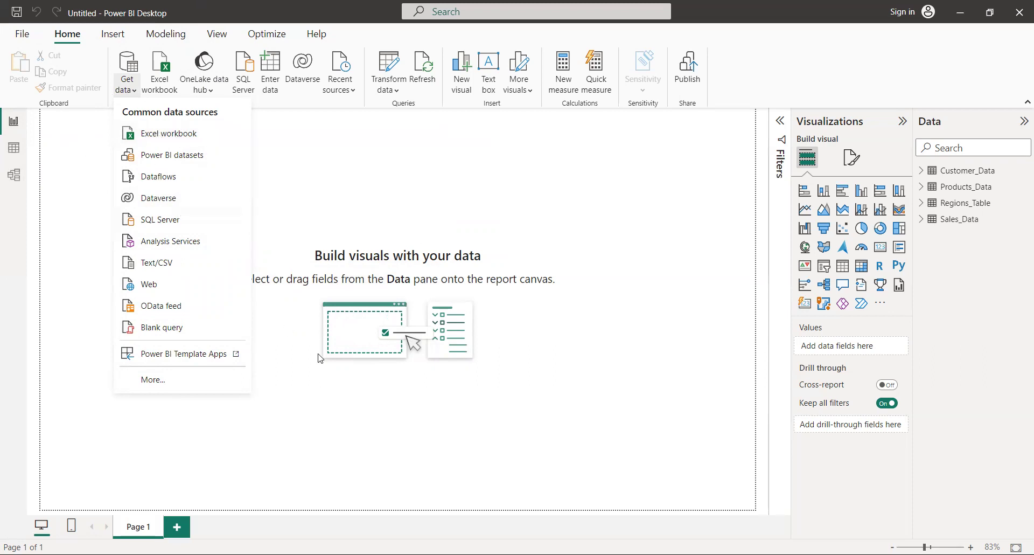
click(672, 206)
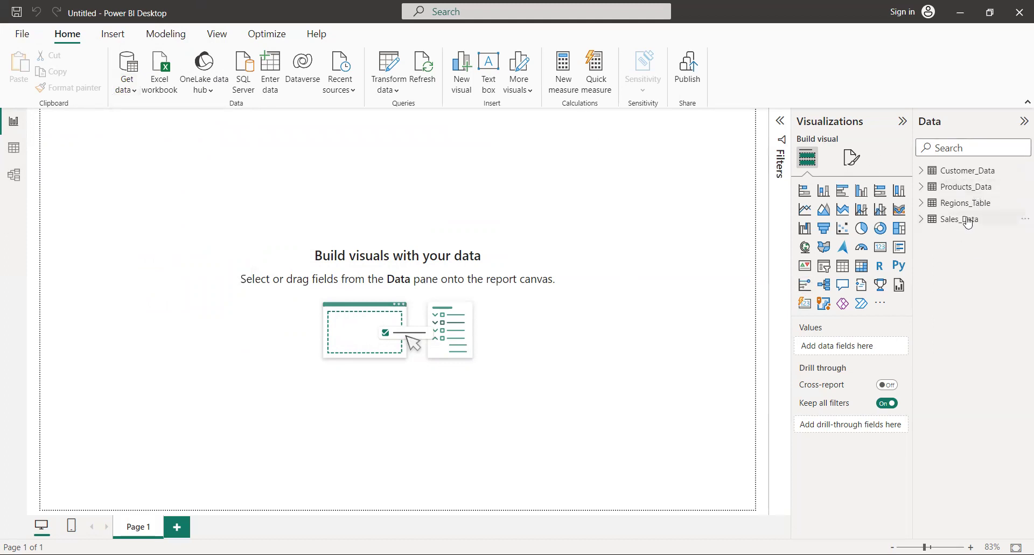
click(397, 92)
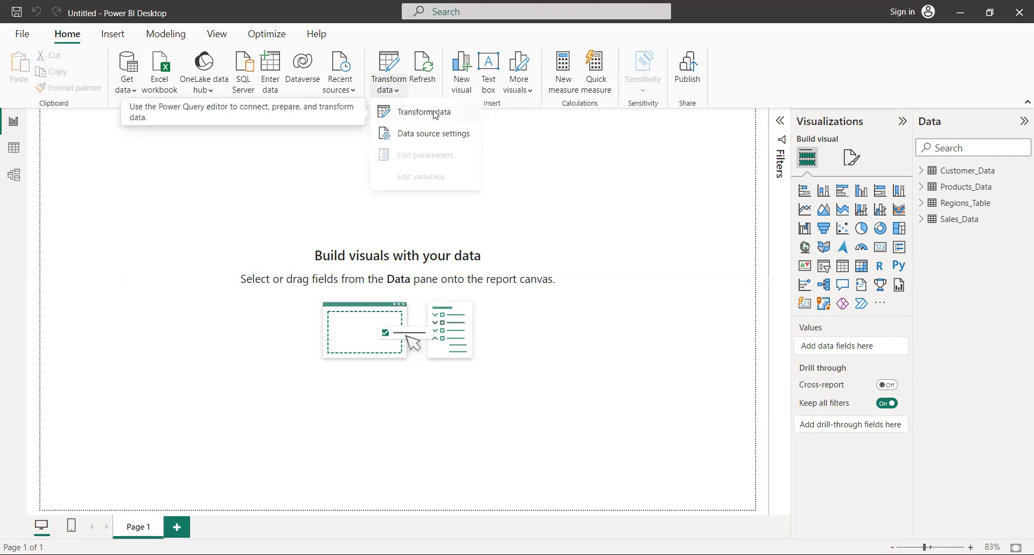
click(436, 114)
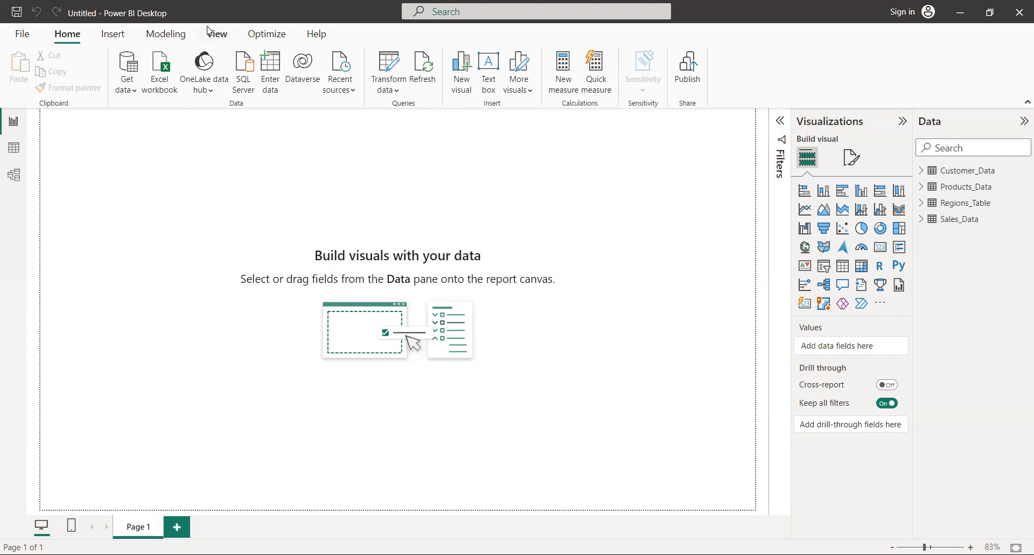
click(165, 39)
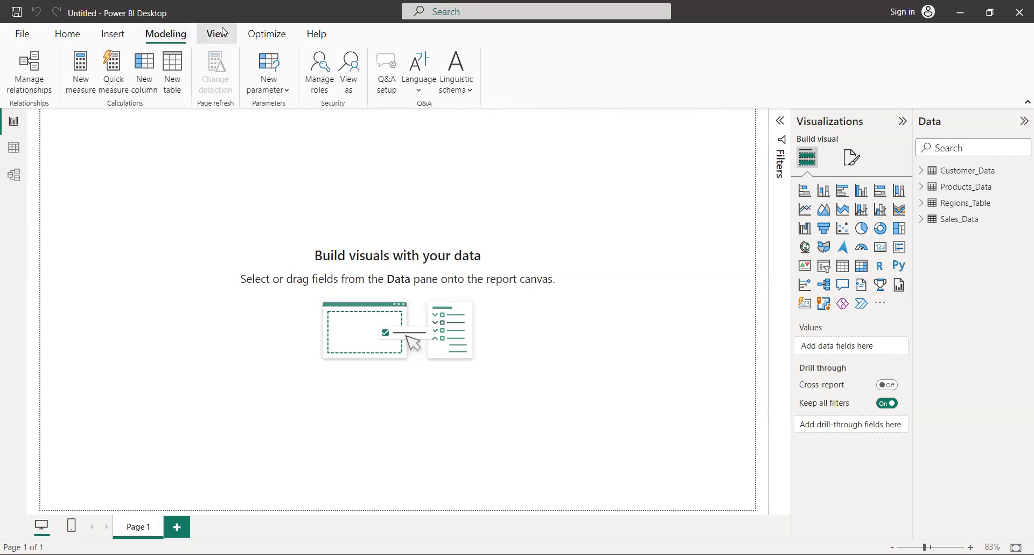
click(217, 33)
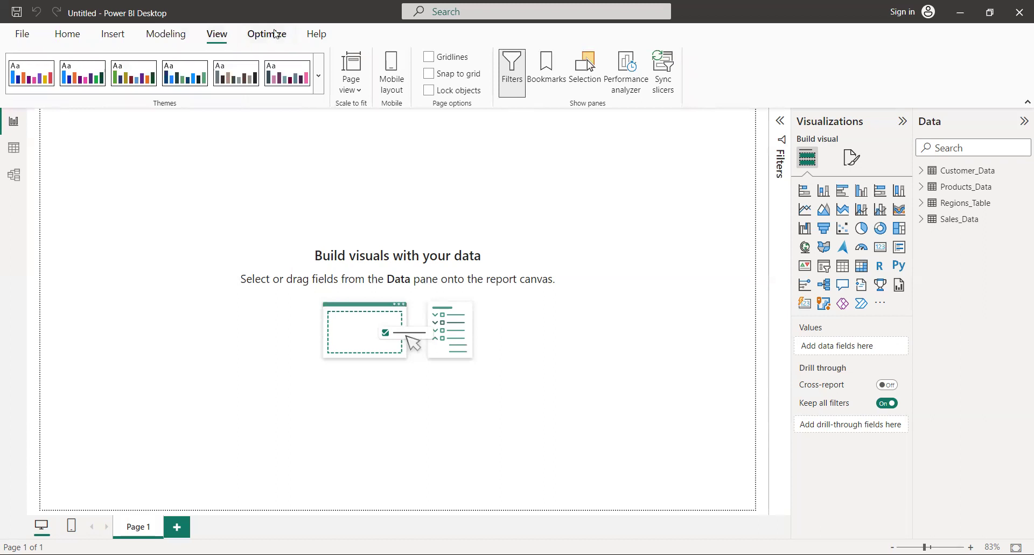
click(272, 35)
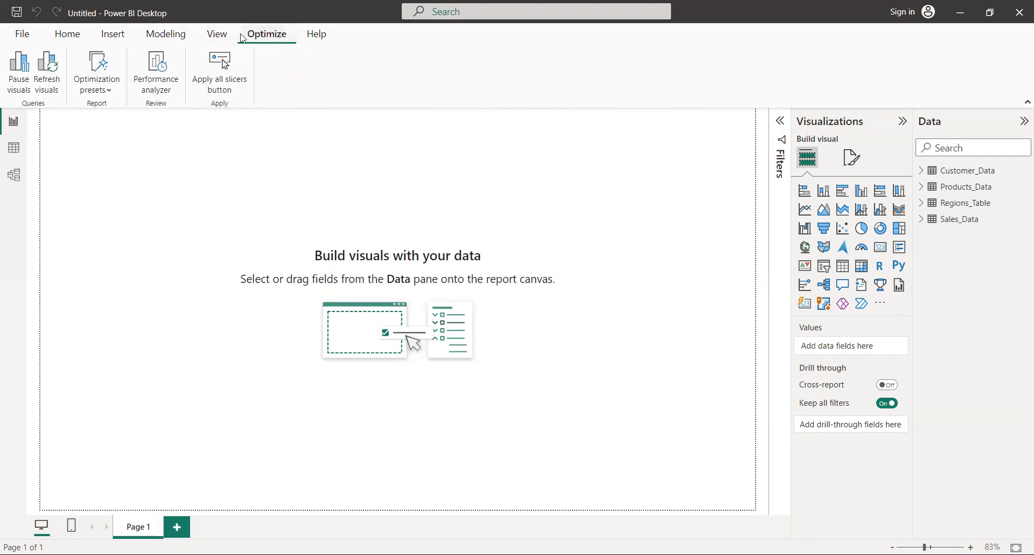
click(175, 37)
click(116, 35)
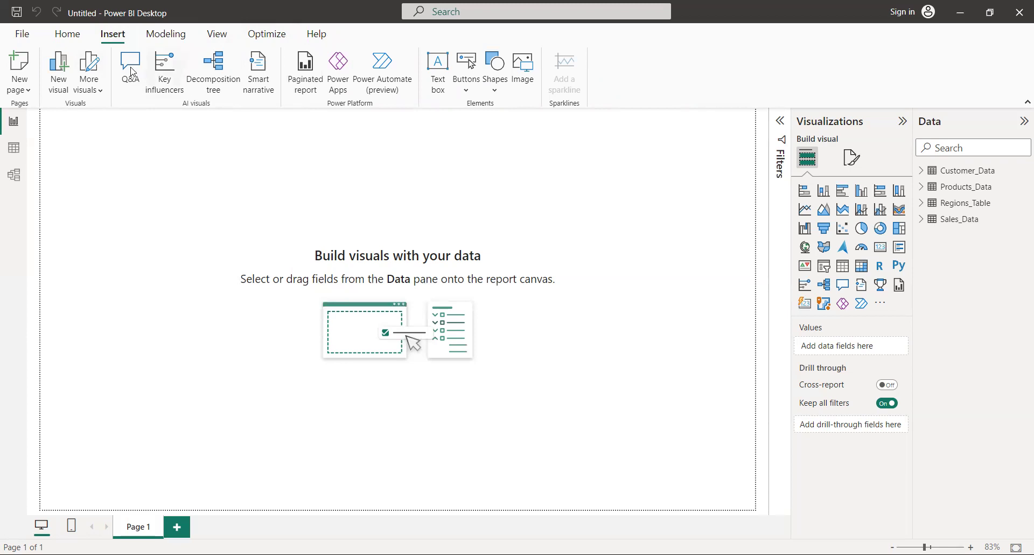
click(68, 36)
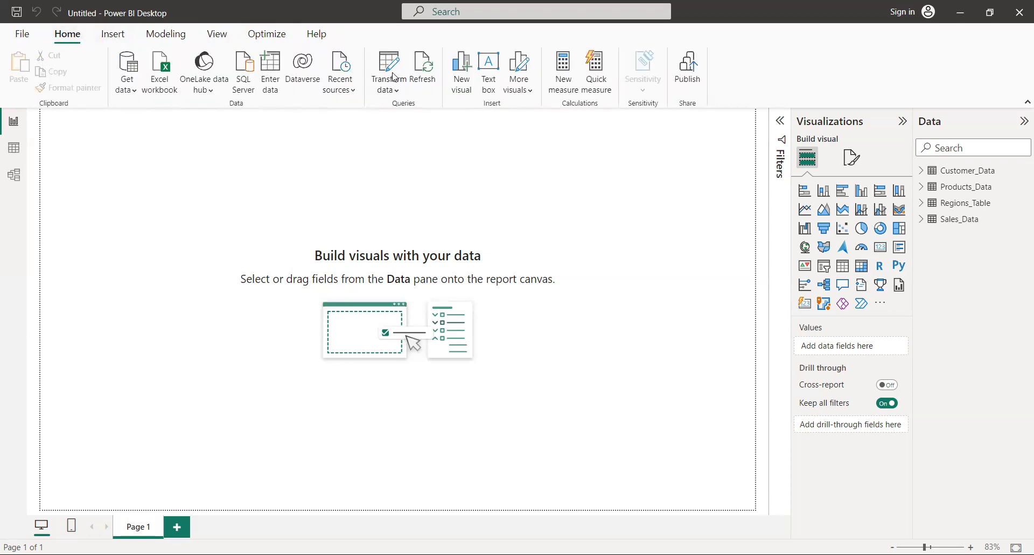
click(398, 91)
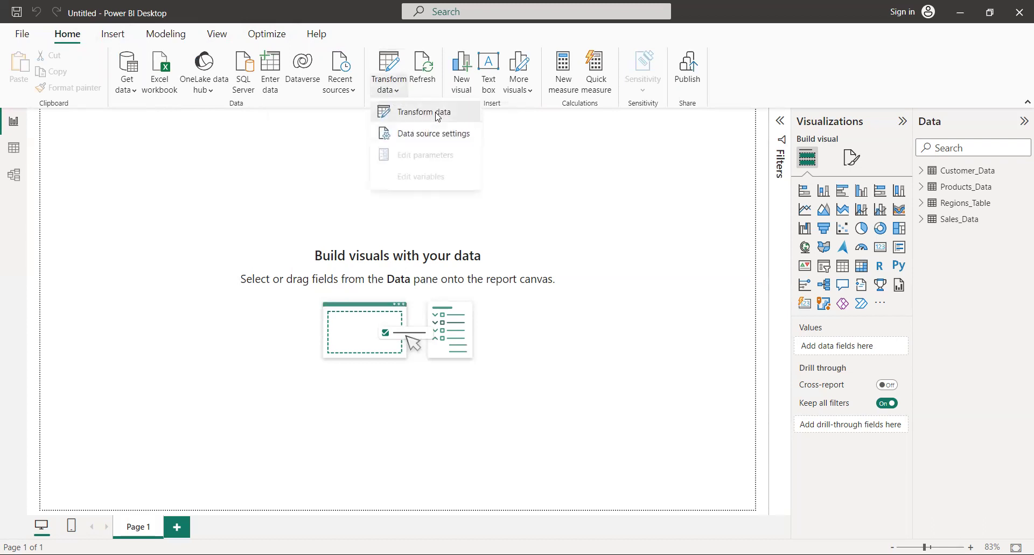
click(187, 11)
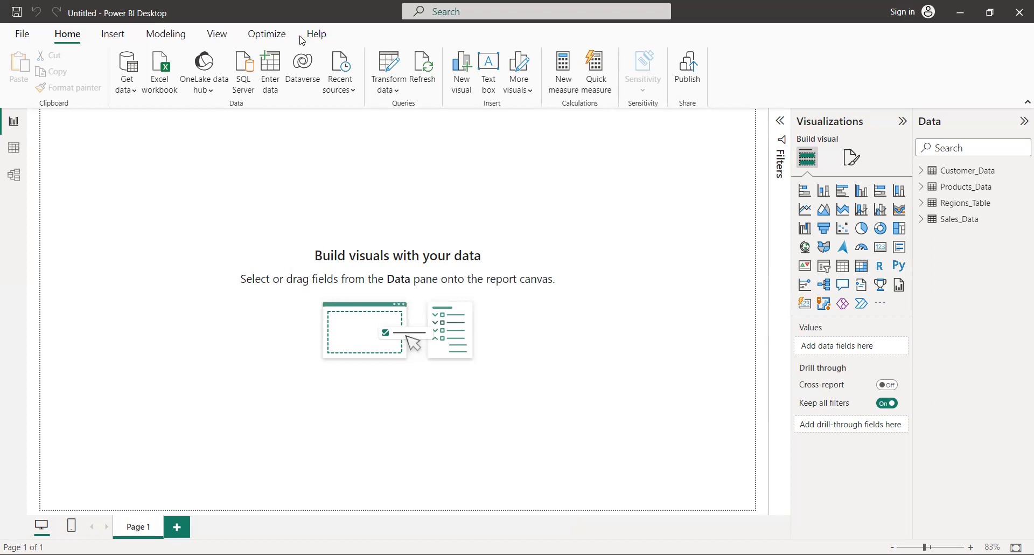
click(211, 41)
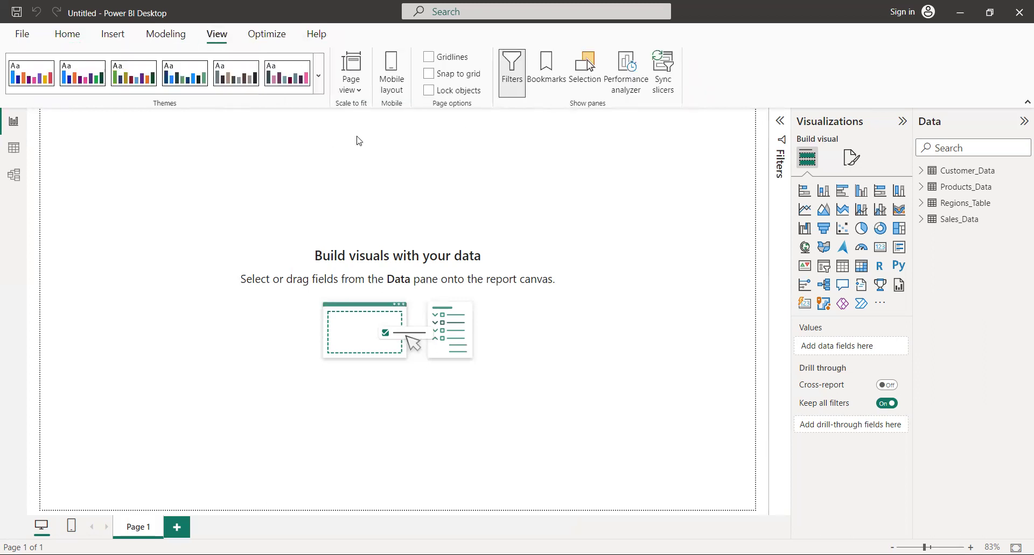
click(264, 40)
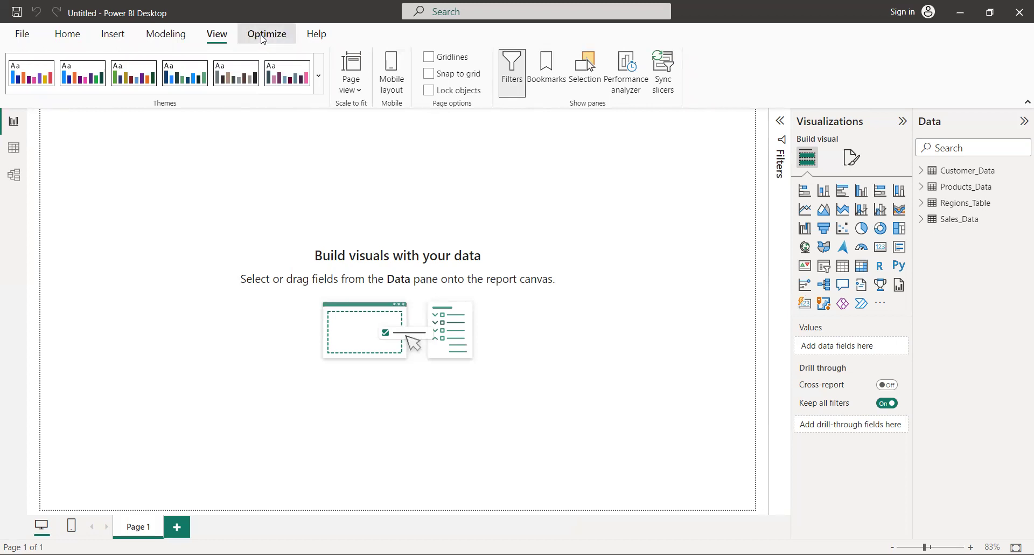
click(171, 34)
click(113, 35)
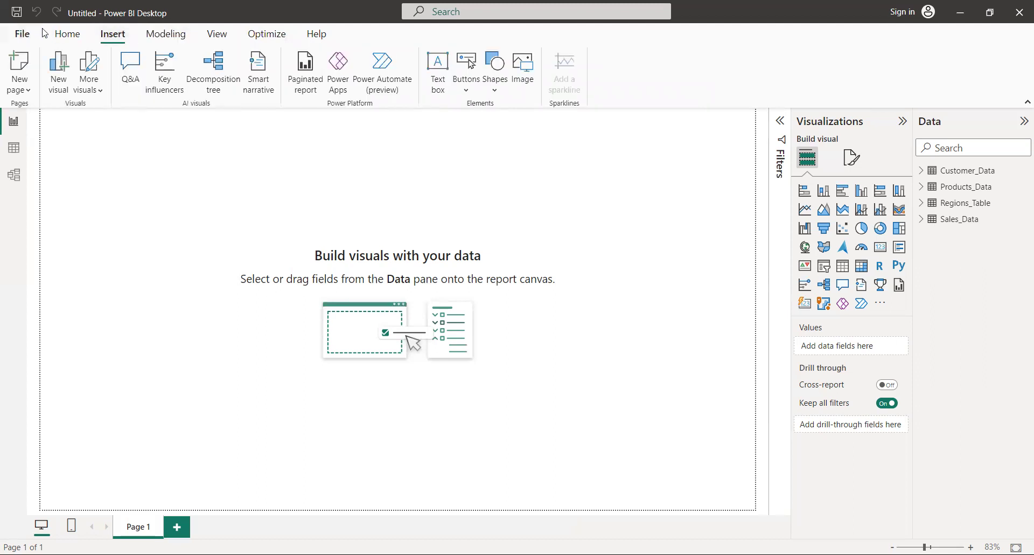
click(75, 36)
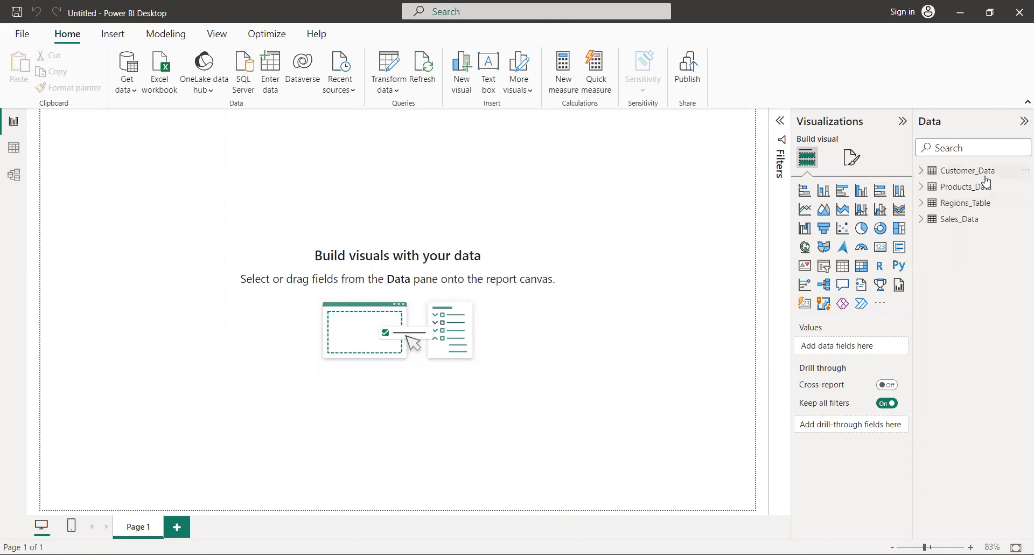
- Examine the fields of Customer_Data and the rows of the Regions_Table, Products_Data, Customer_Data and Sales_Data tables, including the last Sales_Data columns
click(922, 173)
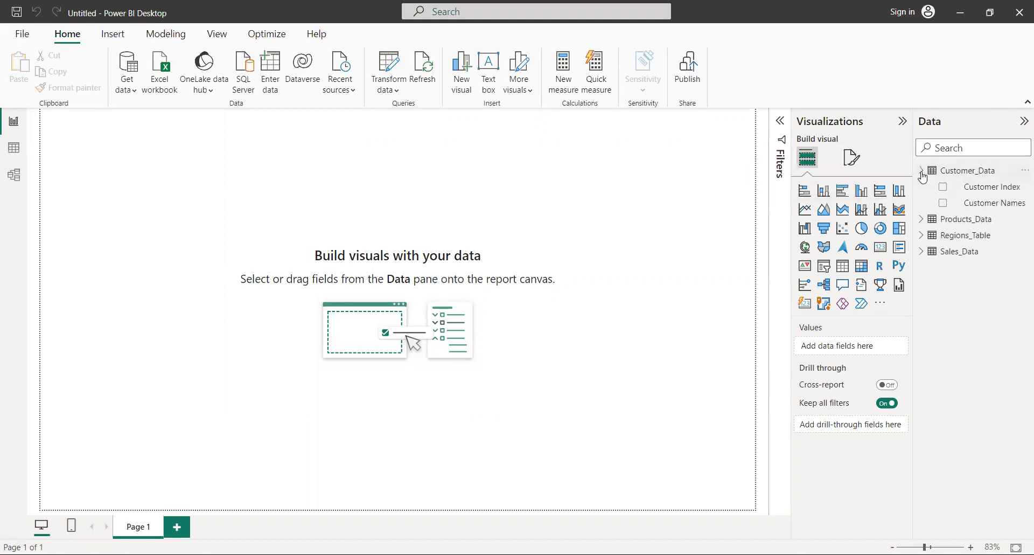
click(921, 172)
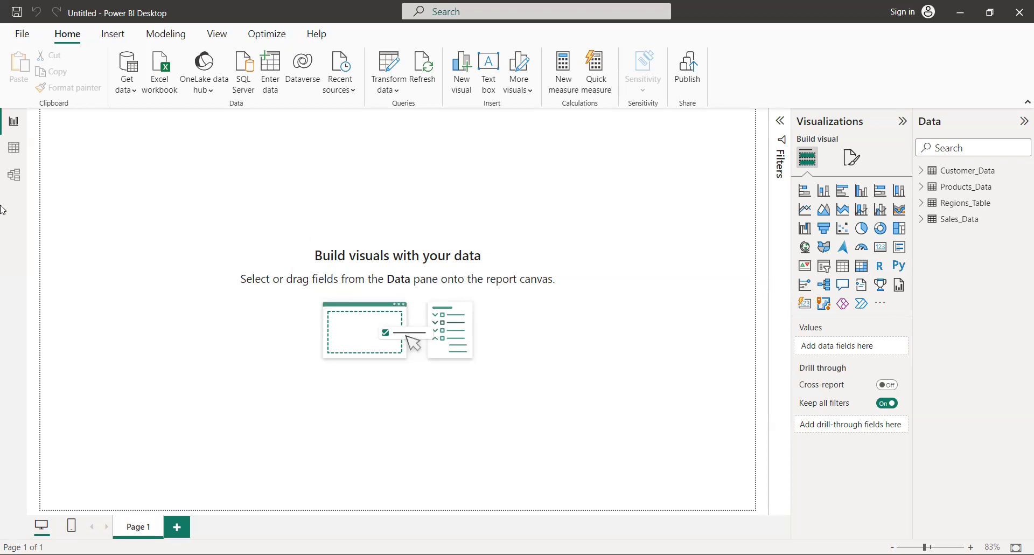
click(16, 151)
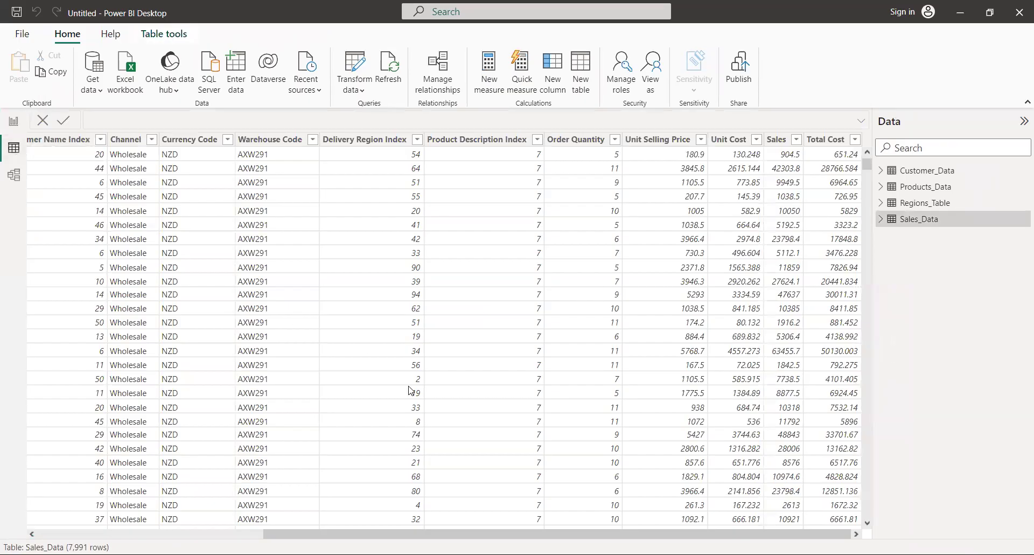
click(929, 203)
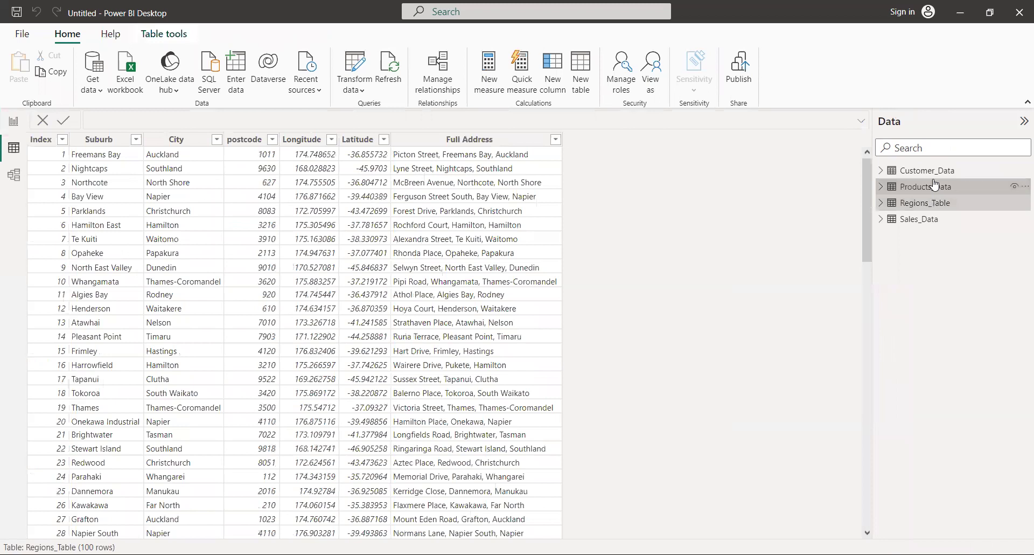
click(935, 186)
click(934, 171)
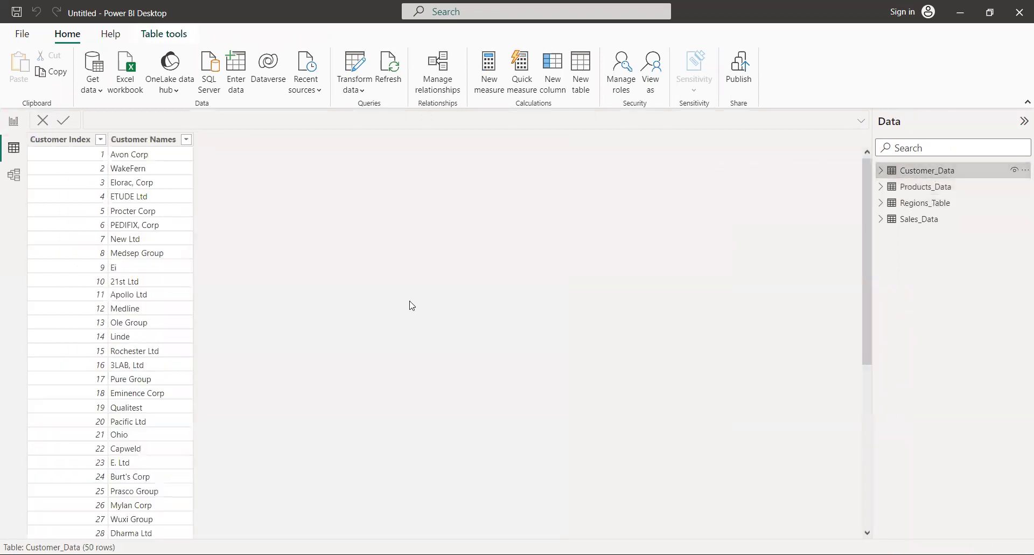
click(923, 222)
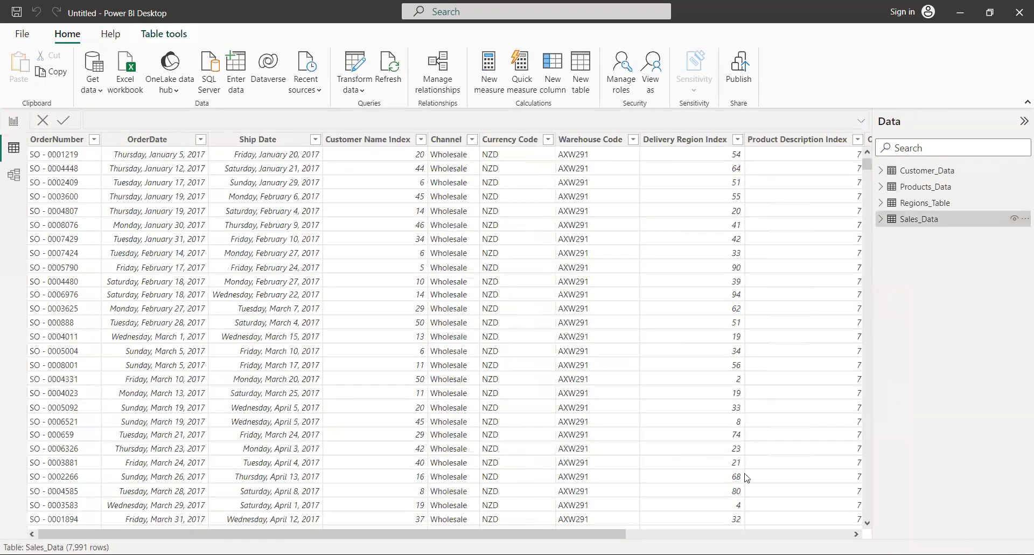
click(855, 533)
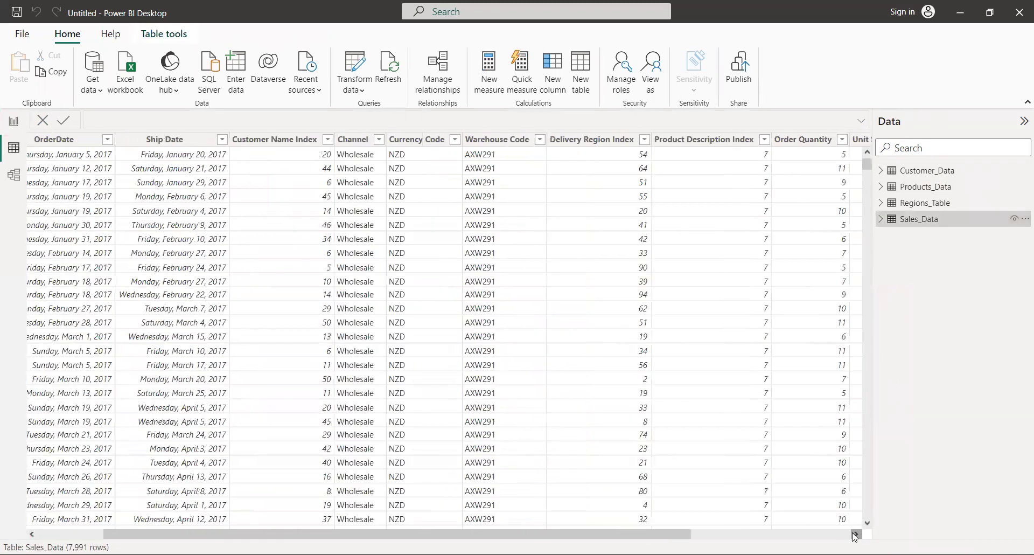
click(855, 534)
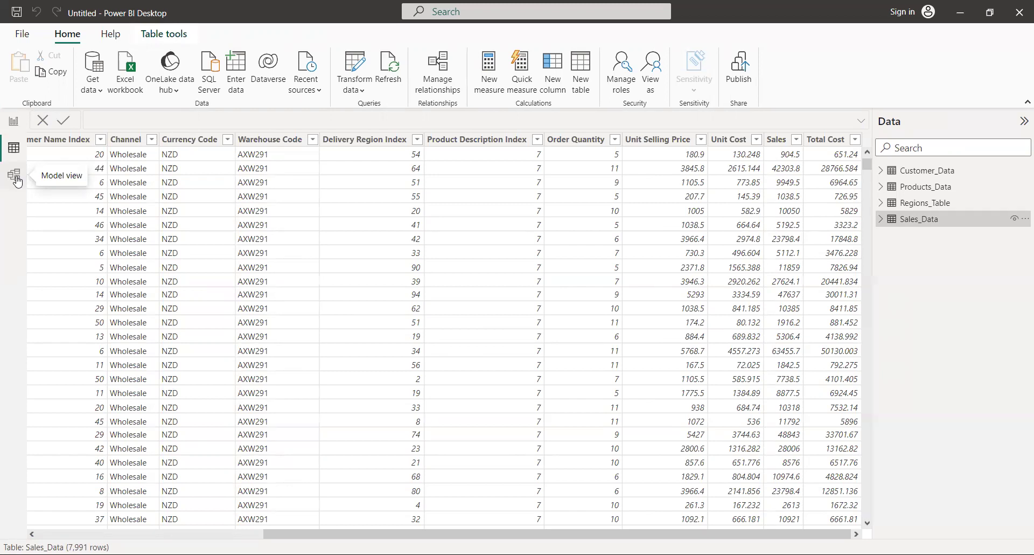
- Rearrange the model diagram so Products_Data sits below Regions_Table and Regions_Table stands clear of the Customer_Data card
click(15, 178)
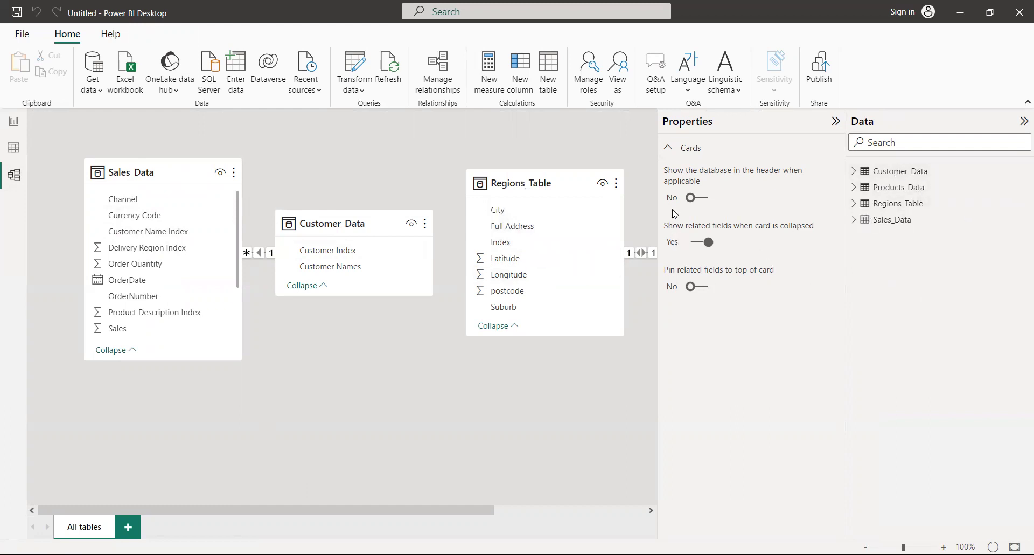
drag(648, 219, 524, 237)
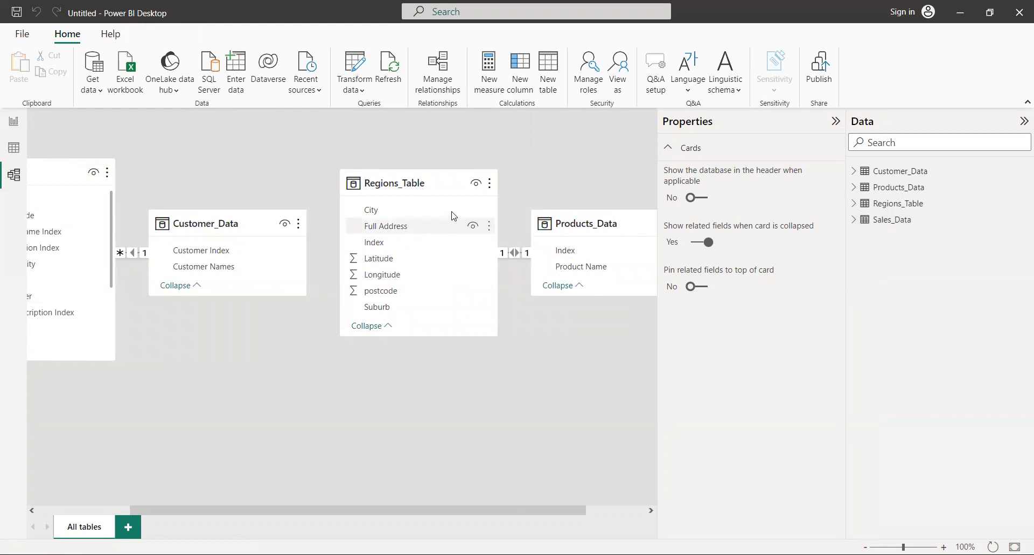
drag(456, 182, 449, 130)
drag(640, 219, 524, 388)
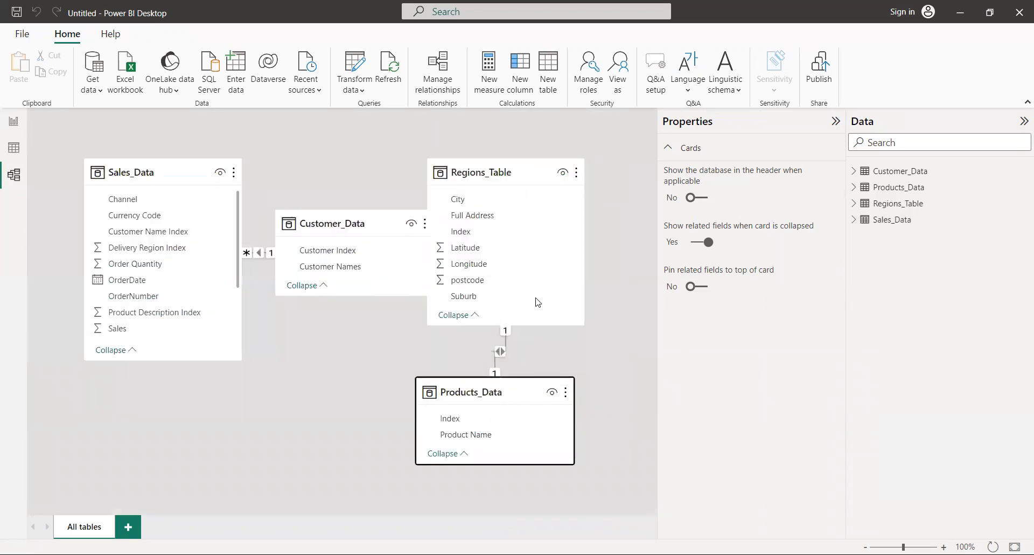
drag(533, 160, 591, 172)
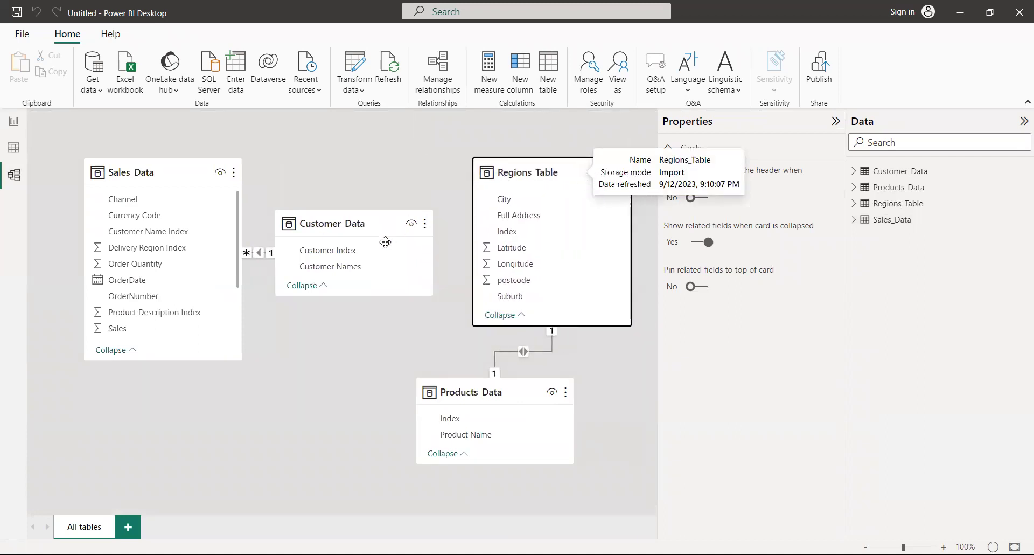